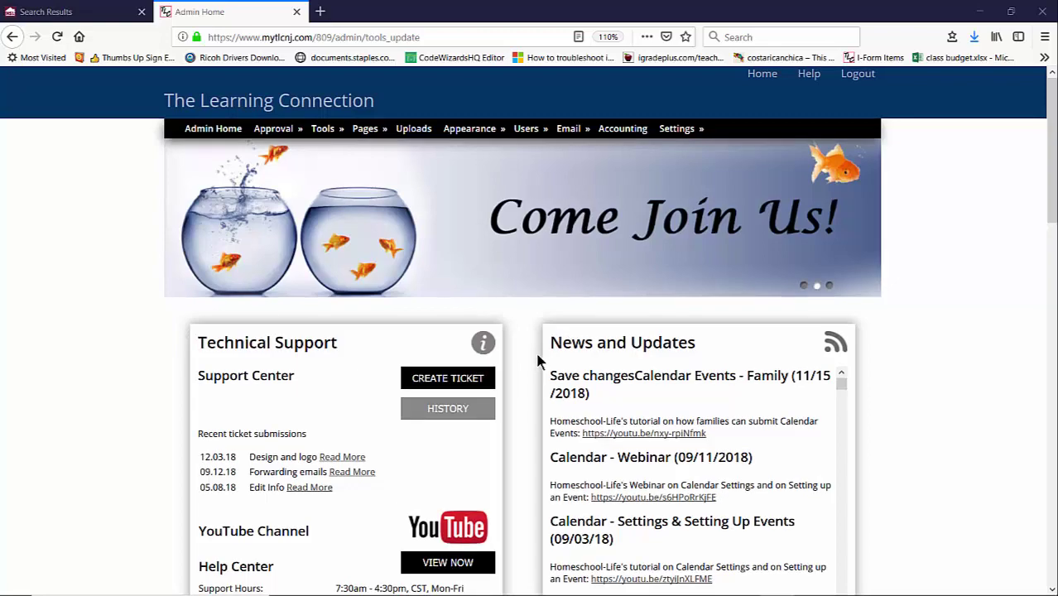
- Scroll the Admin Home page down to the Invoice and Payment Options – Web Site Hosting box
scroll(537, 360, down, 5)
scroll(537, 360, down, 4)
scroll(538, 361, down, 3)
scroll(537, 361, down, 3)
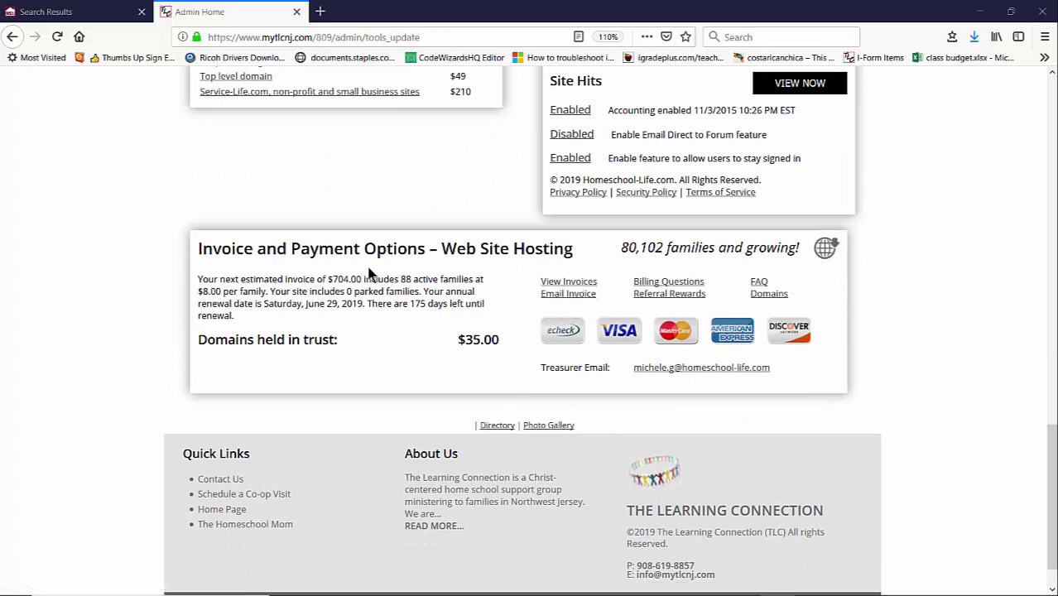
- Open the invoices page and review past invoices on the Historical tab
click(561, 286)
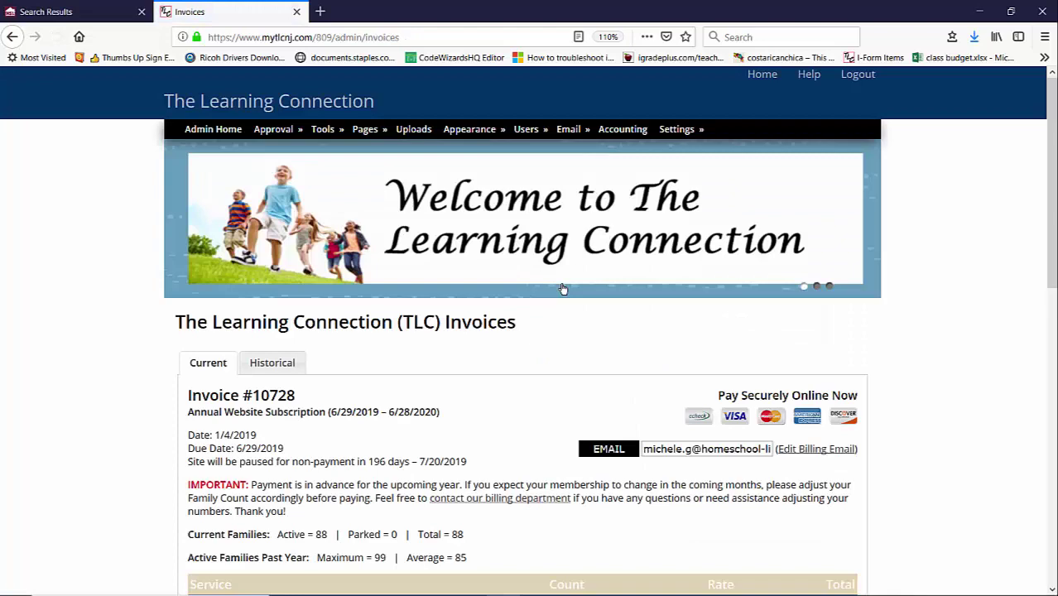
scroll(460, 350, down, 2)
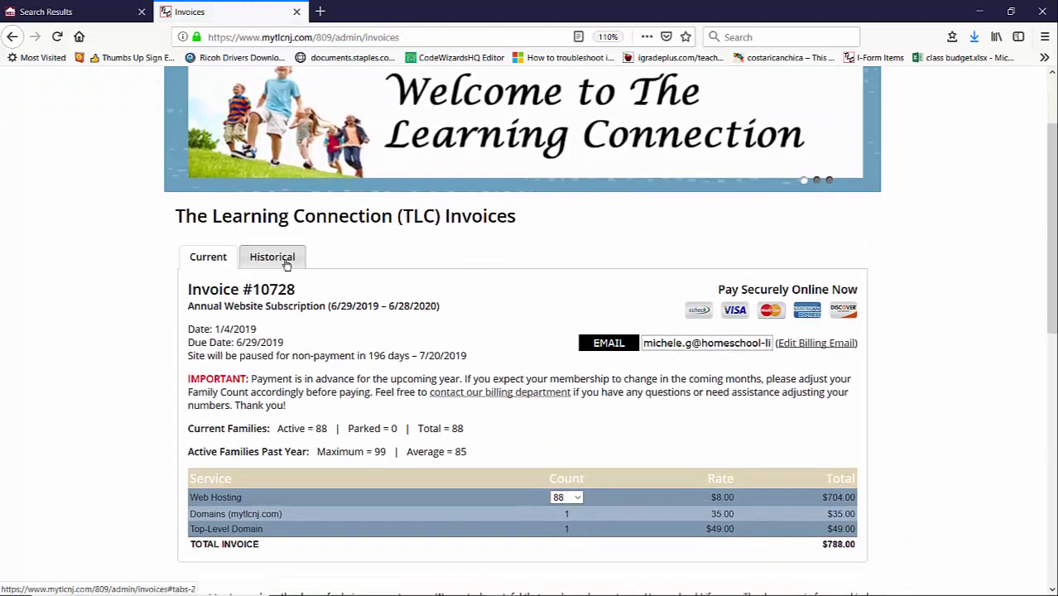
click(286, 262)
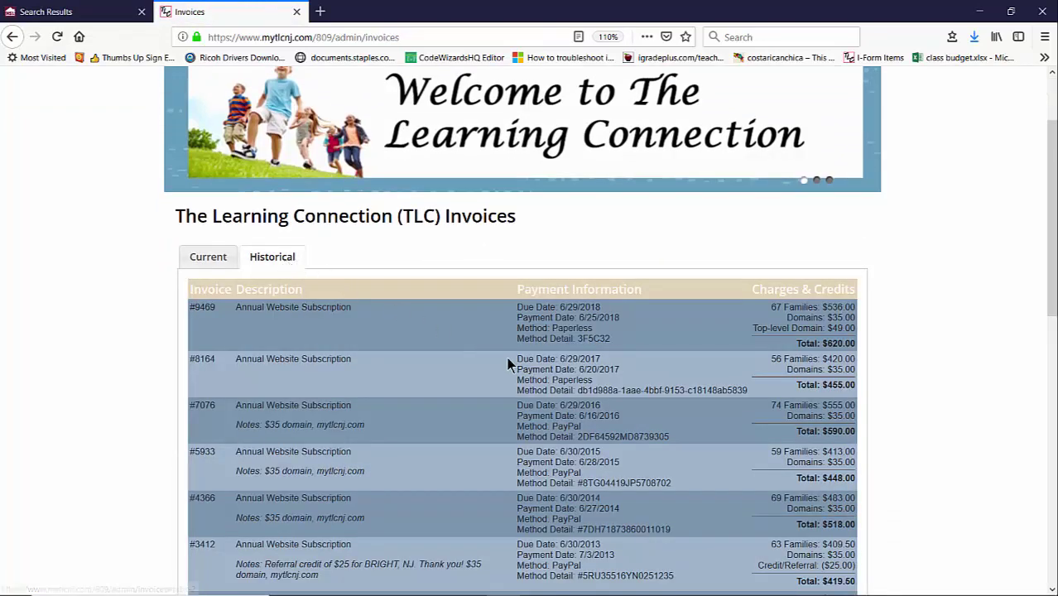
scroll(508, 362, down, 3)
scroll(508, 361, up, 3)
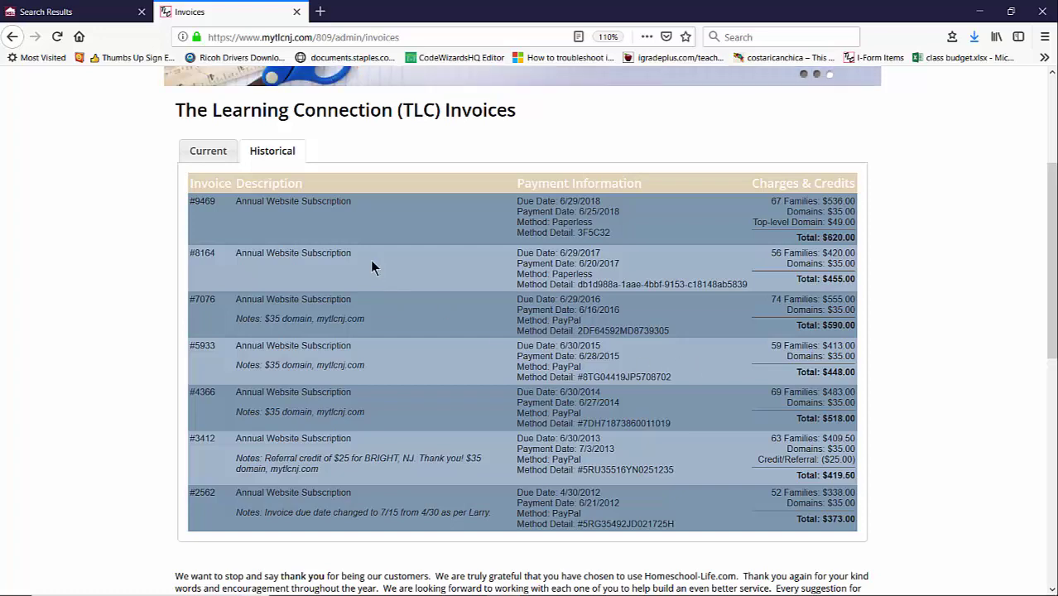
- Return to the Current tab showing invoice #10728 for $788.00
click(208, 153)
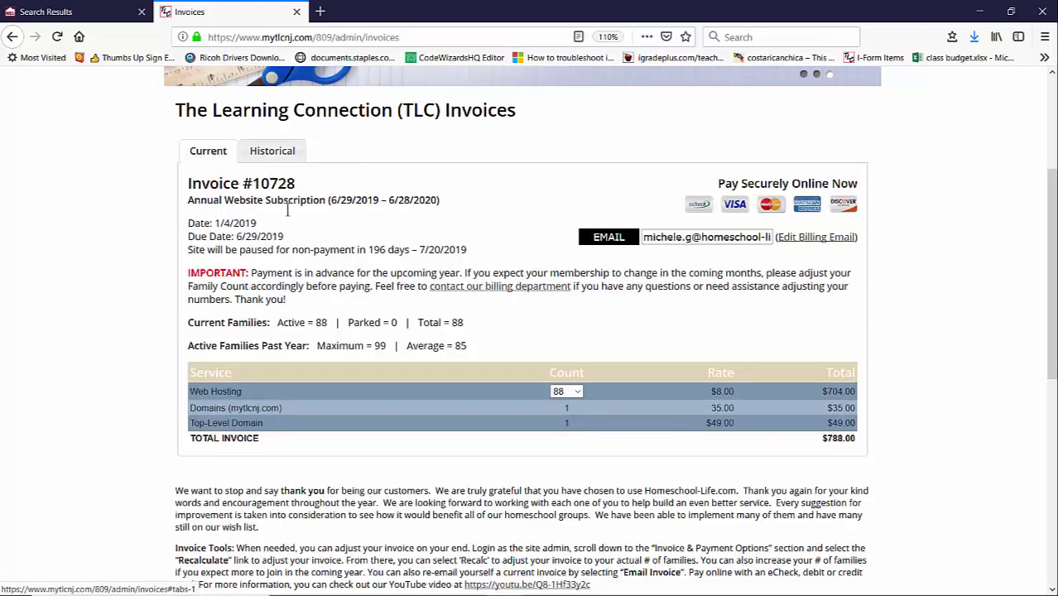
scroll(331, 246, down, 2)
scroll(332, 246, up, 2)
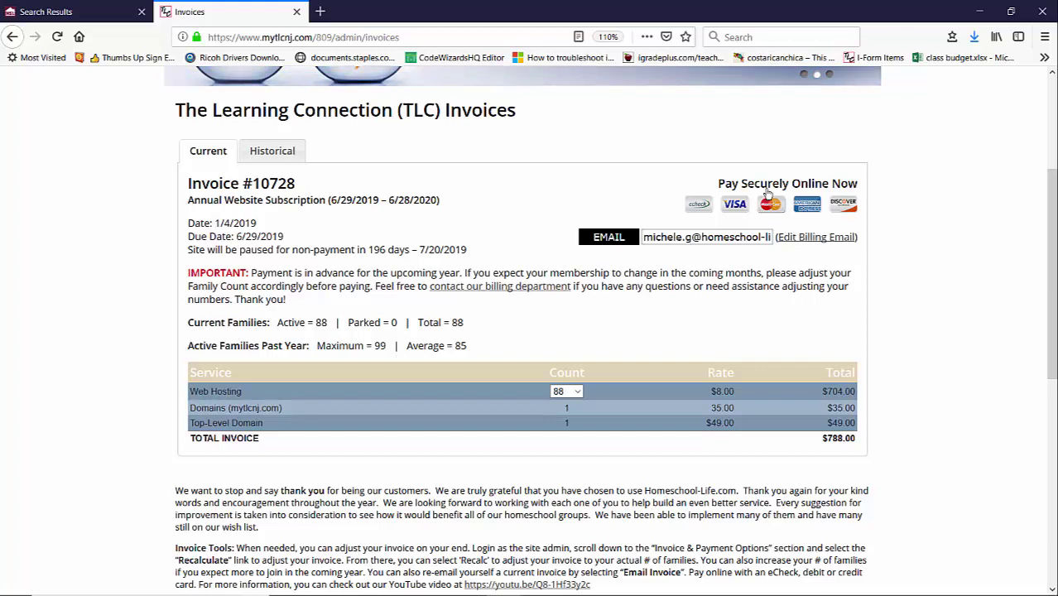
- Open the $788.00 online payment form in a new tab, review it, and return to Invoices
click(768, 195)
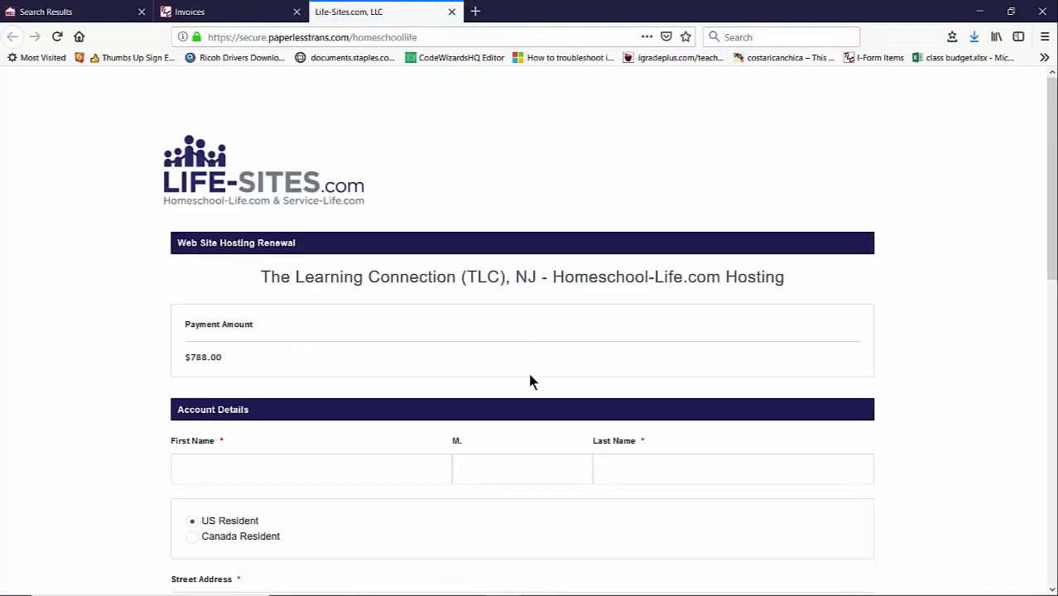
scroll(530, 379, down, 5)
scroll(529, 379, down, 2)
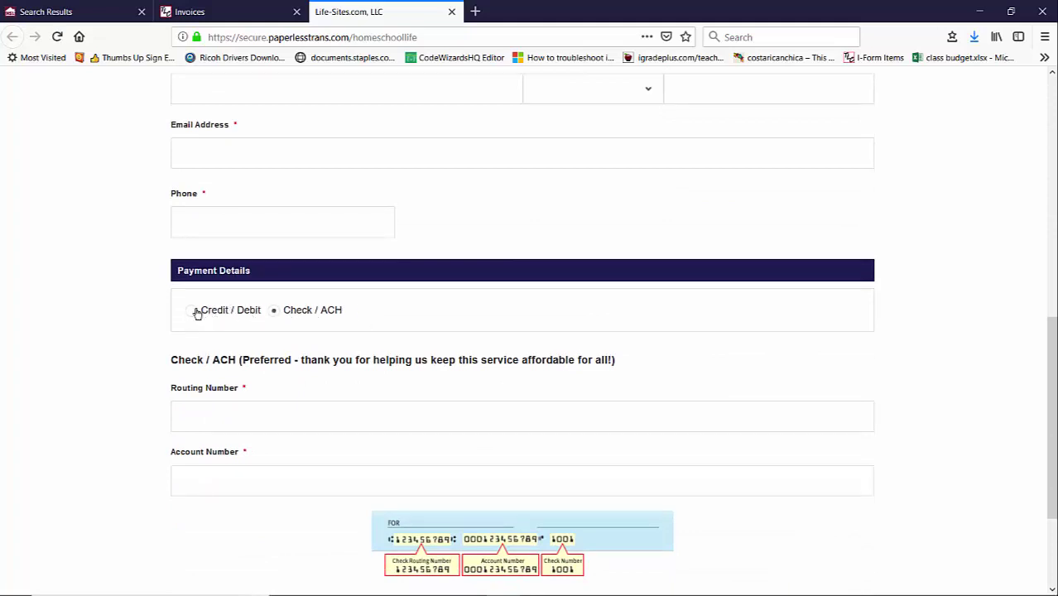
click(237, 13)
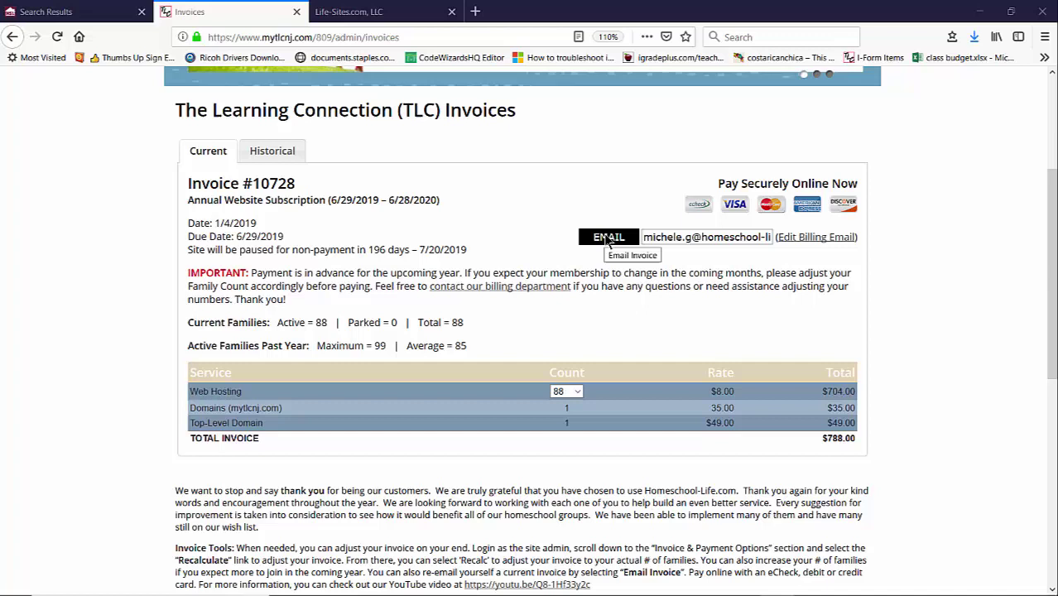
click(661, 240)
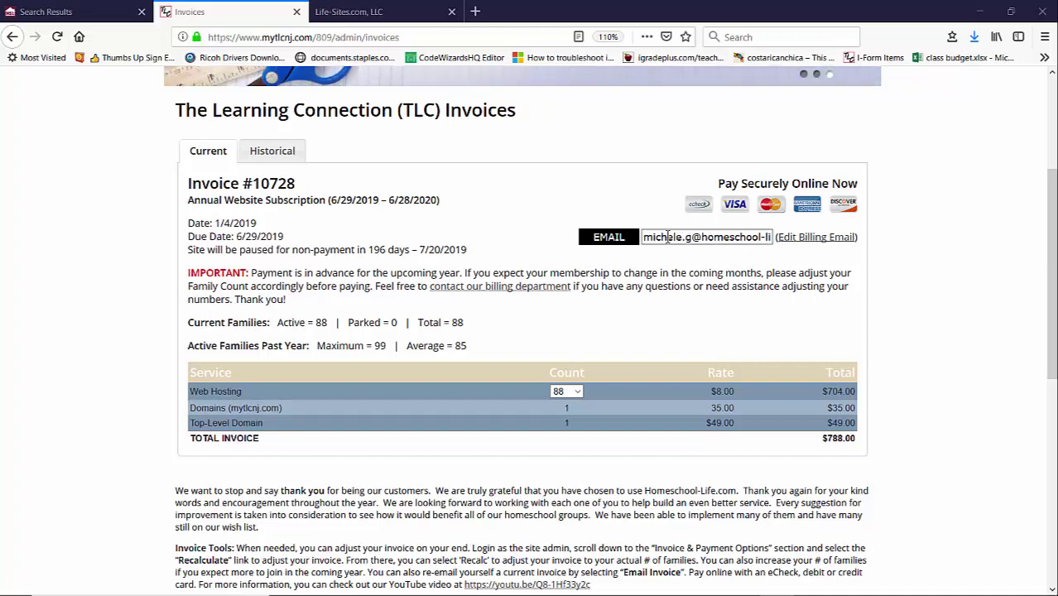
drag(643, 238, 771, 236)
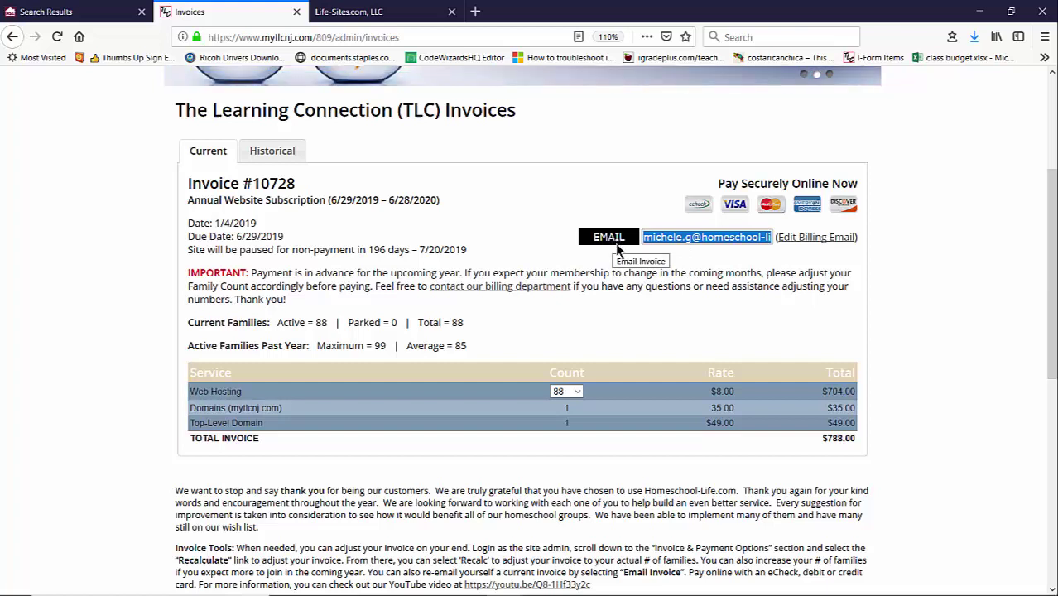
click(644, 240)
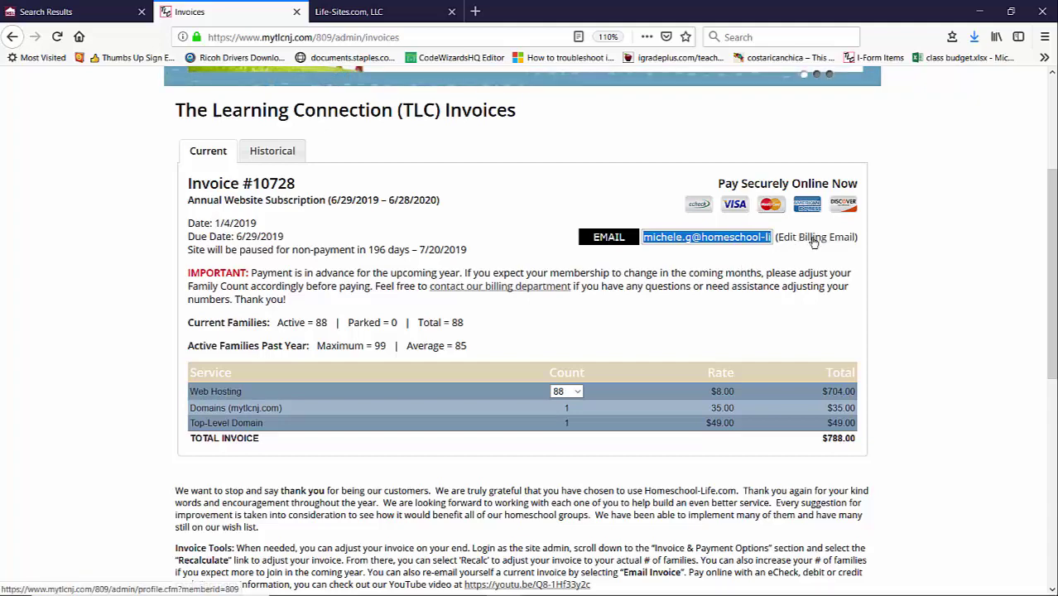
scroll(742, 277, up, 5)
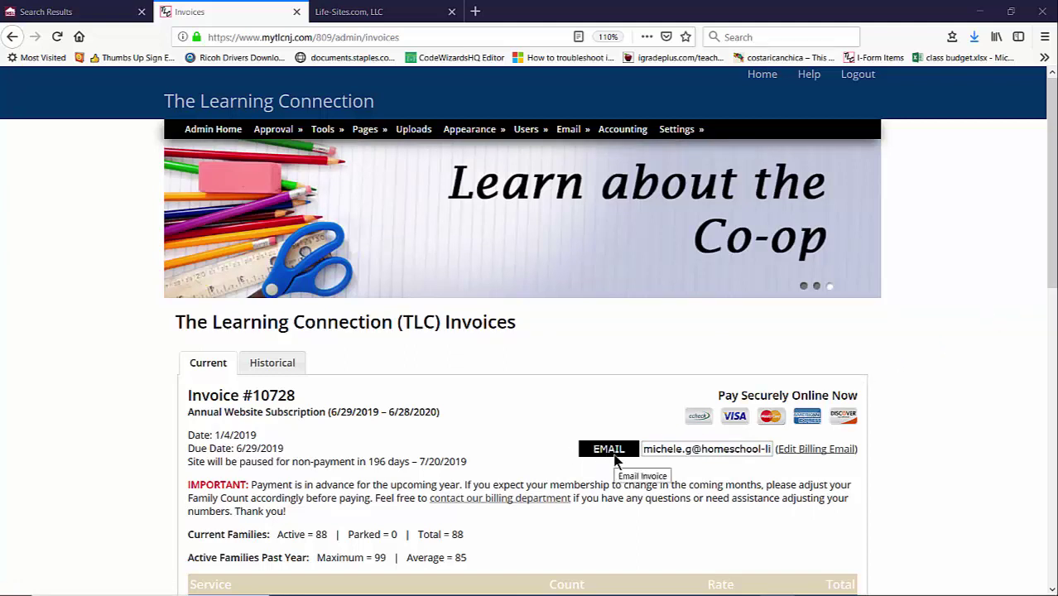
click(648, 452)
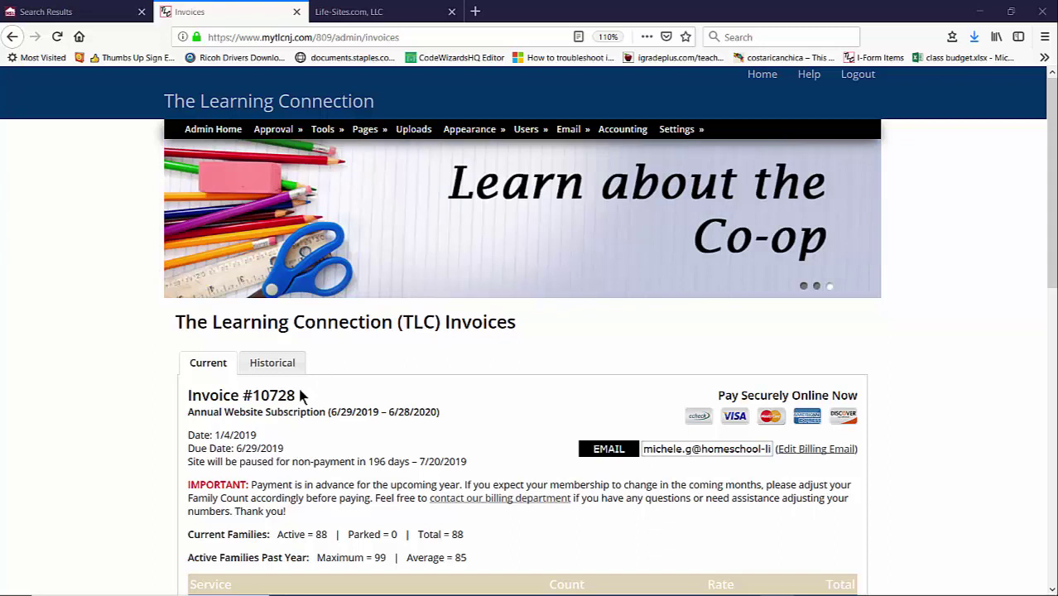
mouse_move(297, 396)
mouse_down()
mouse_move(187, 397)
mouse_move(220, 398)
mouse_move(237, 414)
mouse_up()
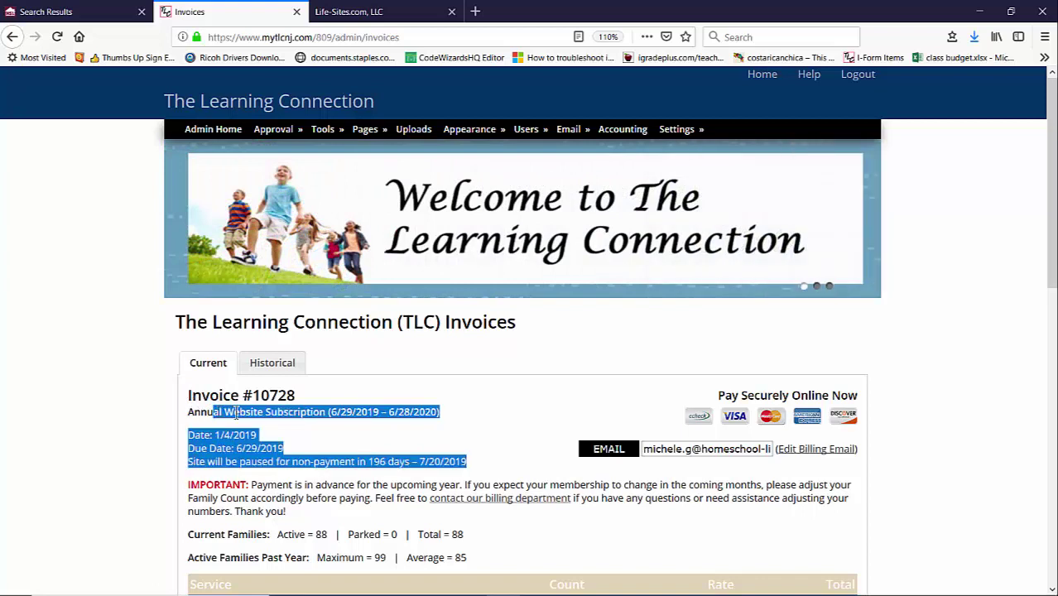
click(236, 414)
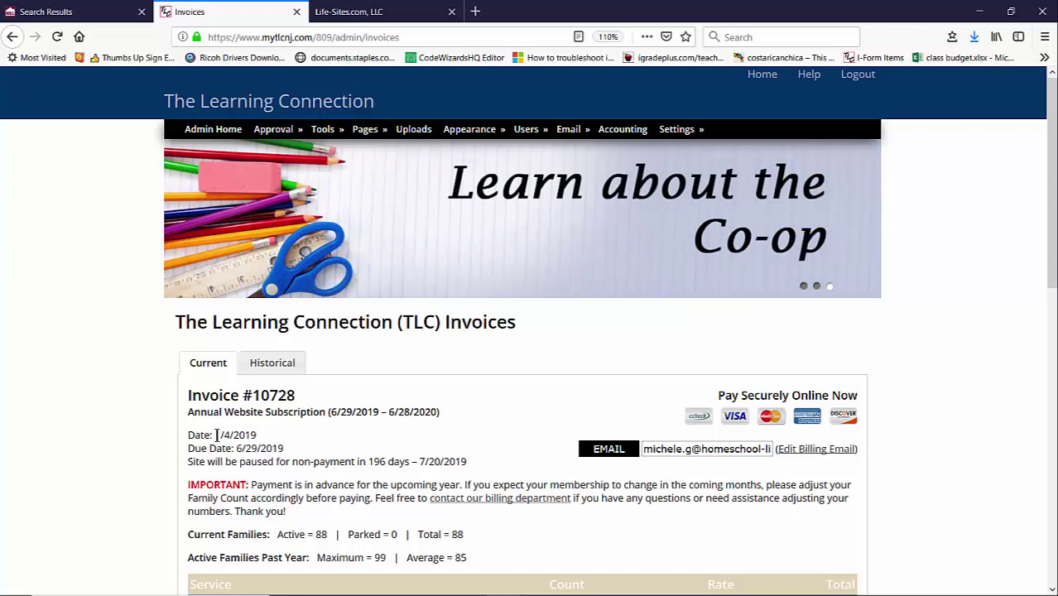
drag(214, 434, 255, 431)
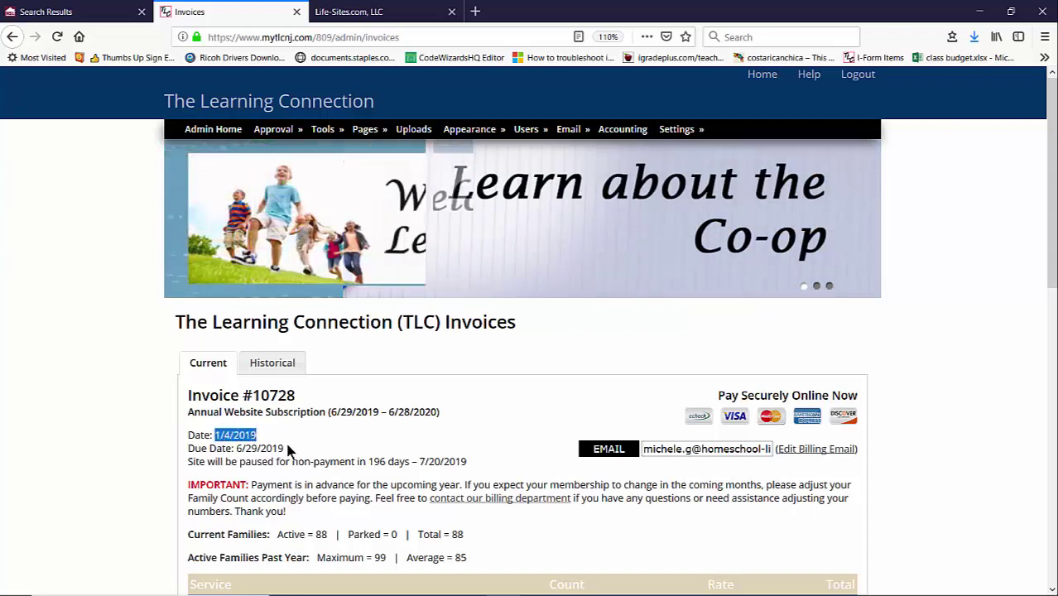
drag(283, 447, 234, 448)
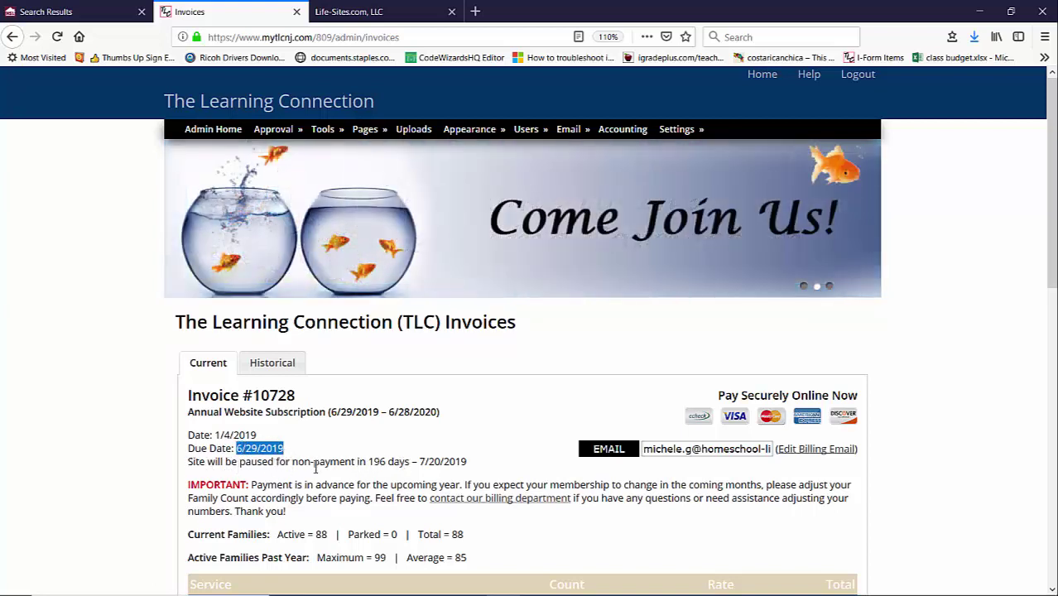
drag(416, 462, 469, 468)
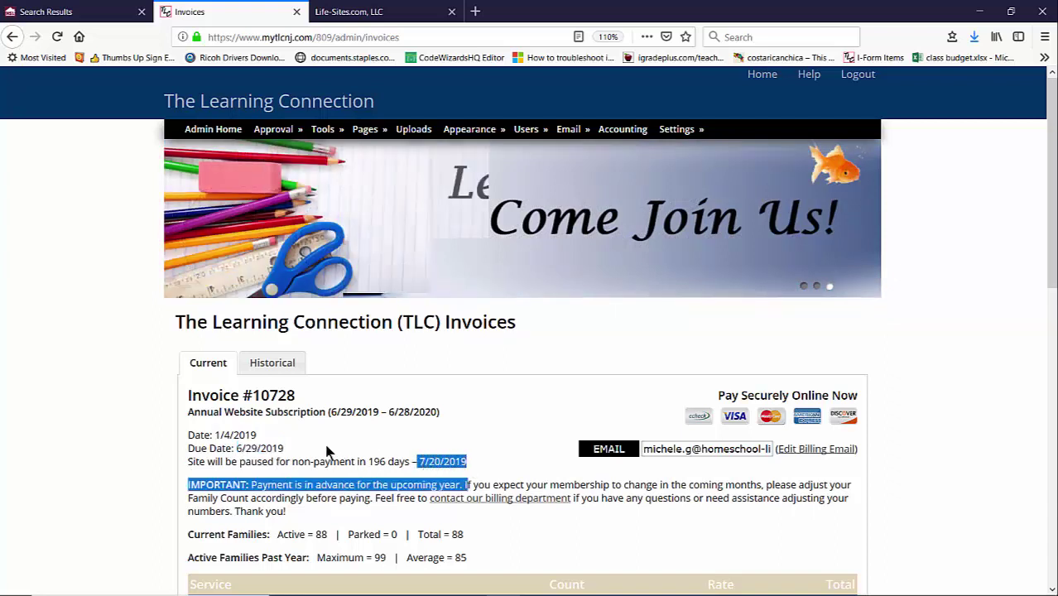
click(256, 449)
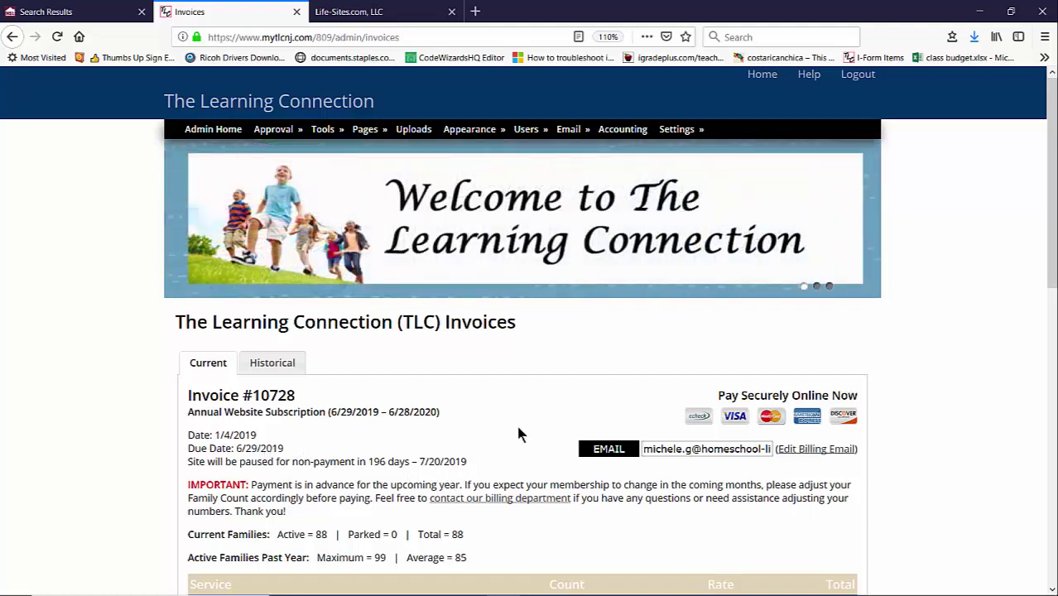
scroll(518, 434, down, 2)
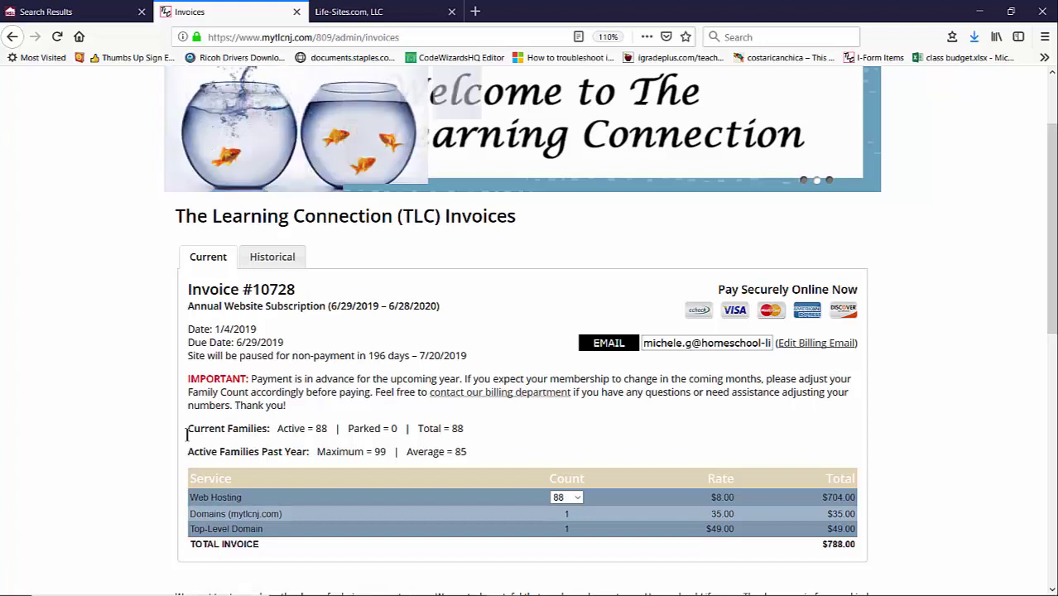
drag(188, 429, 268, 430)
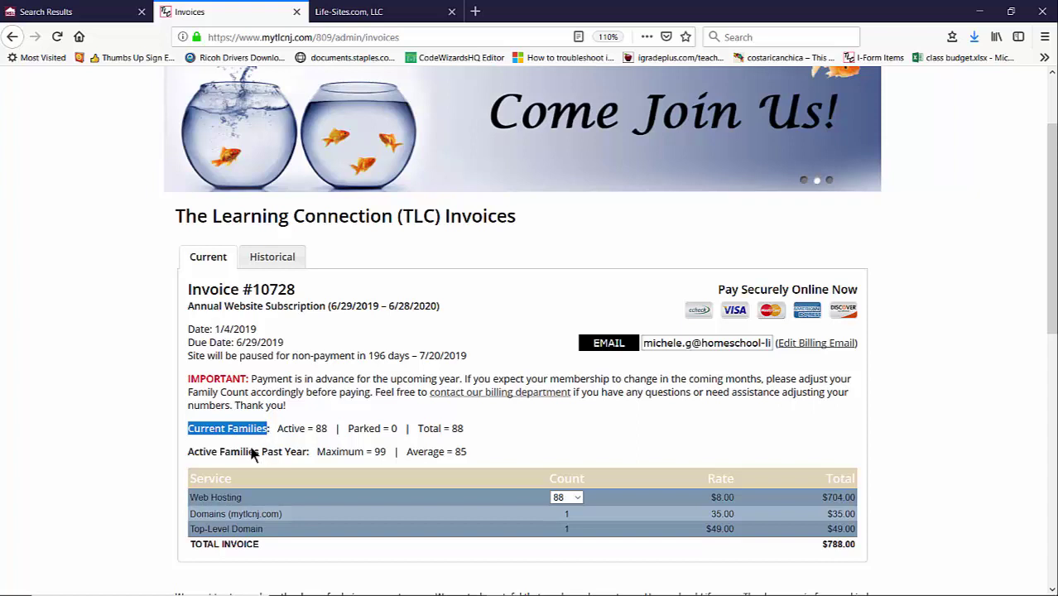
drag(189, 452, 303, 453)
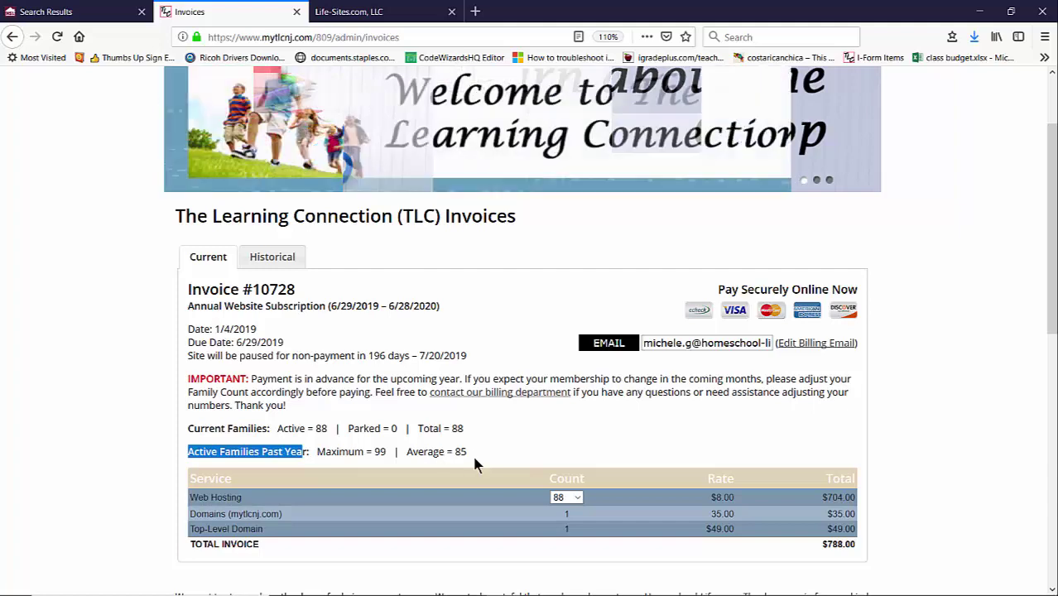
click(471, 453)
scroll(286, 285, down, 3)
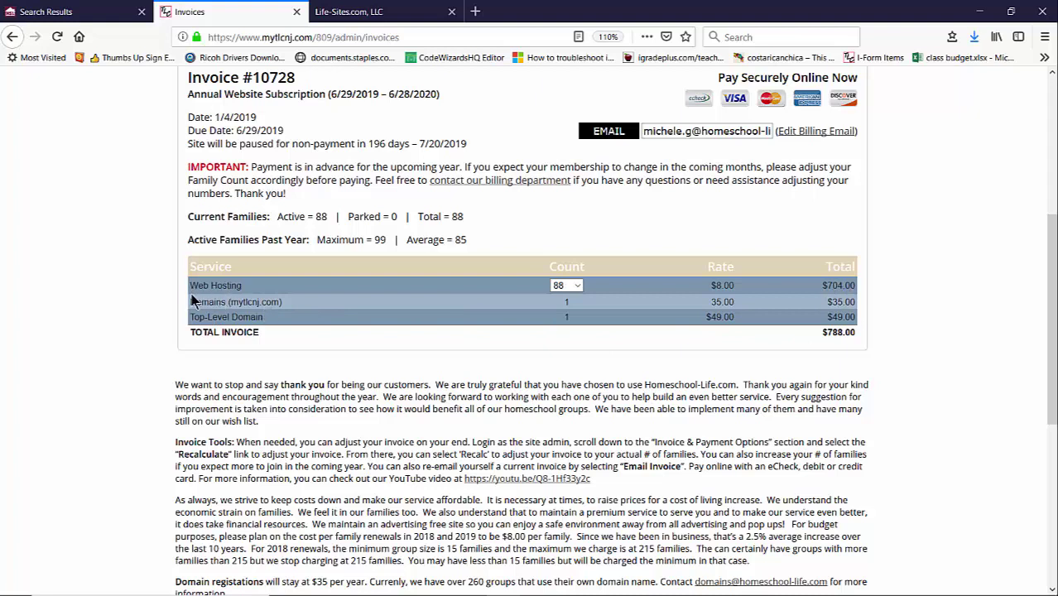
click(577, 286)
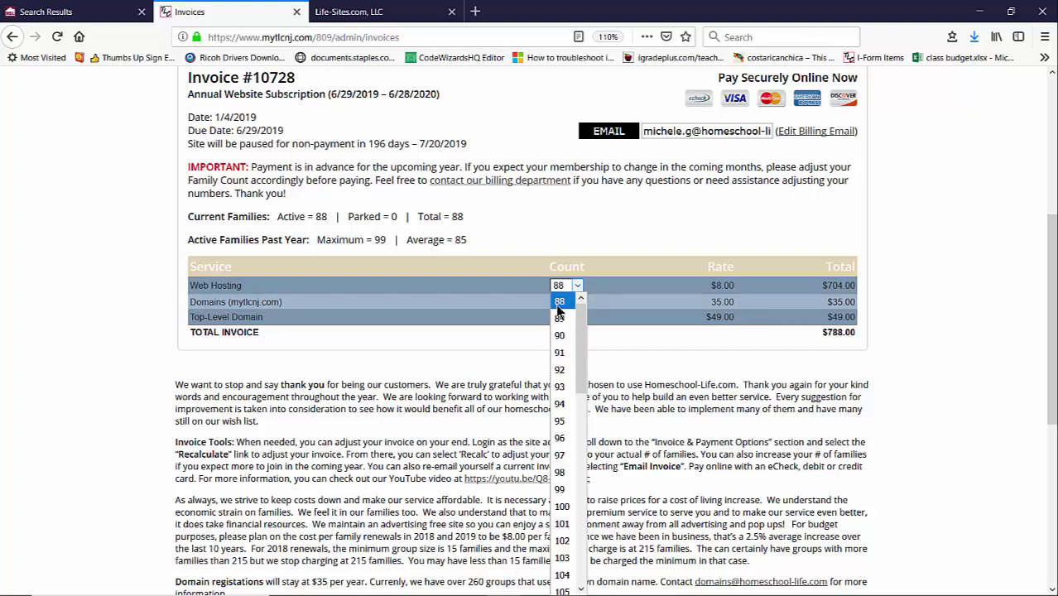
click(625, 245)
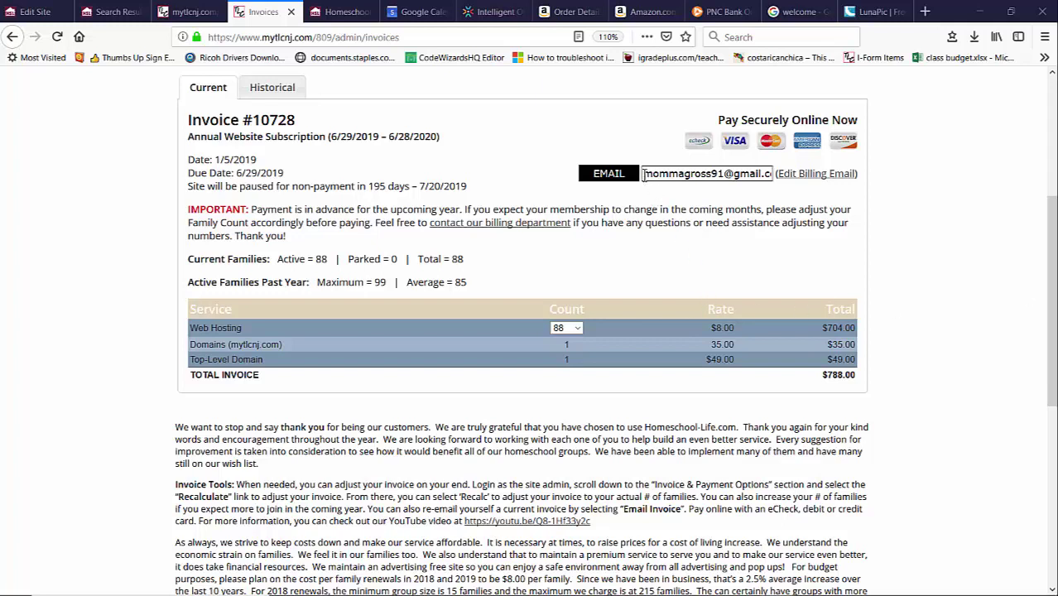
drag(643, 173, 770, 174)
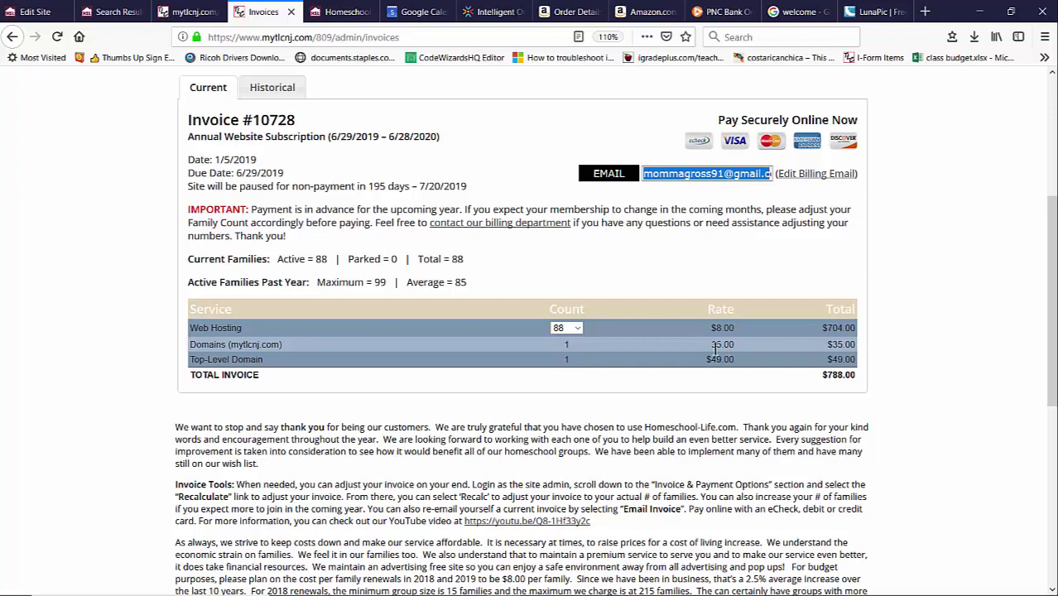
scroll(662, 344, up, 5)
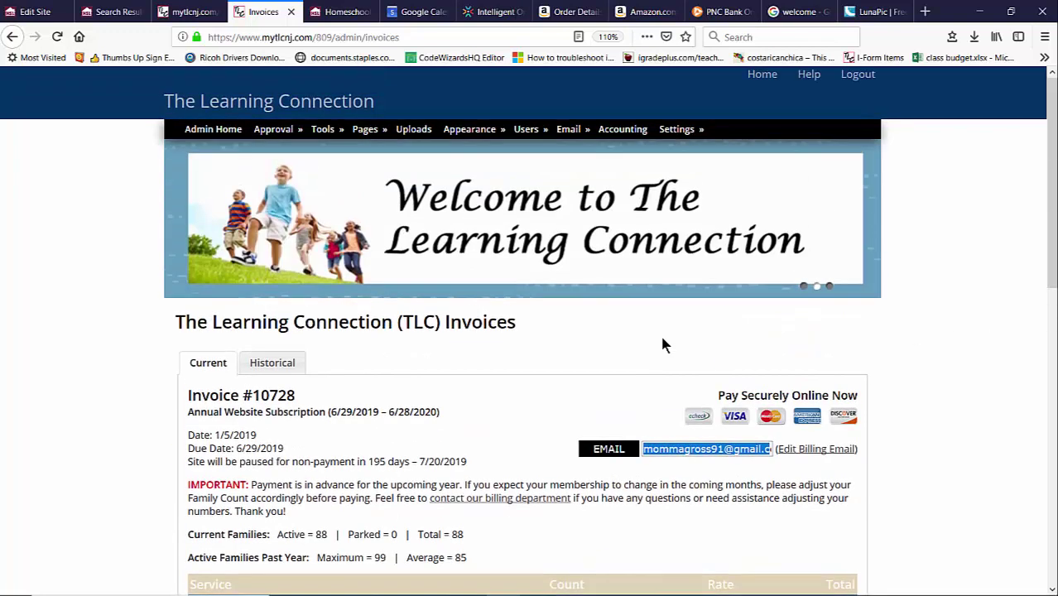
- Start a new additional administrator from Users » Administrators and scroll through its permissions
click(527, 150)
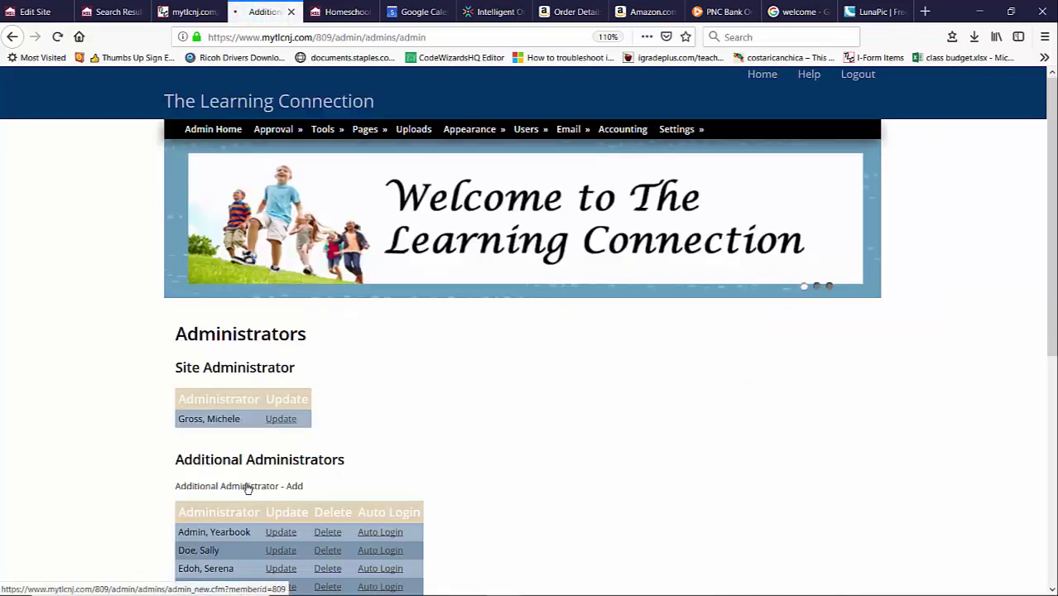
click(245, 486)
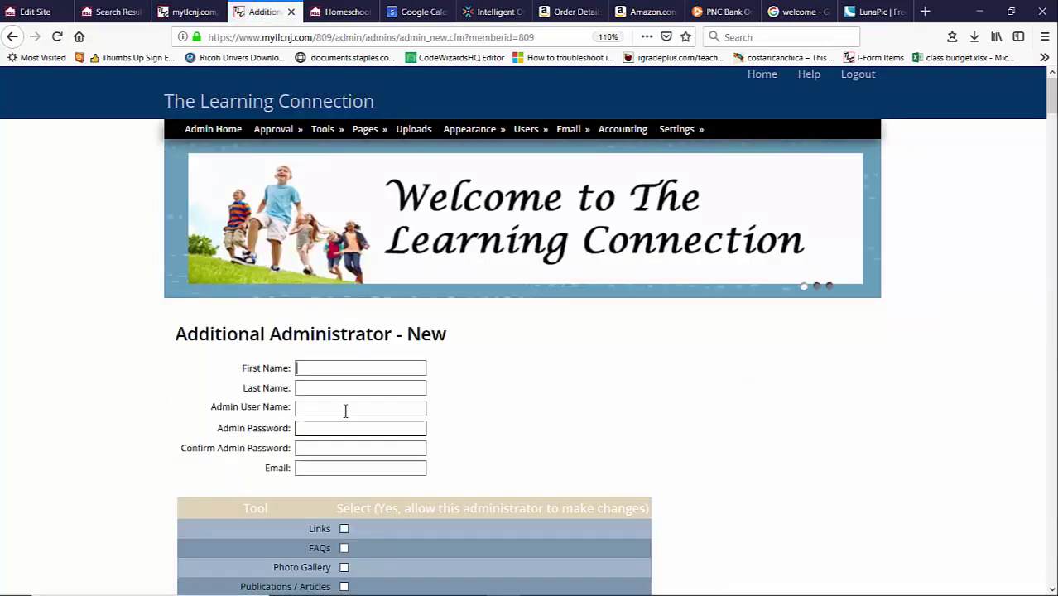
scroll(445, 401, down, 6)
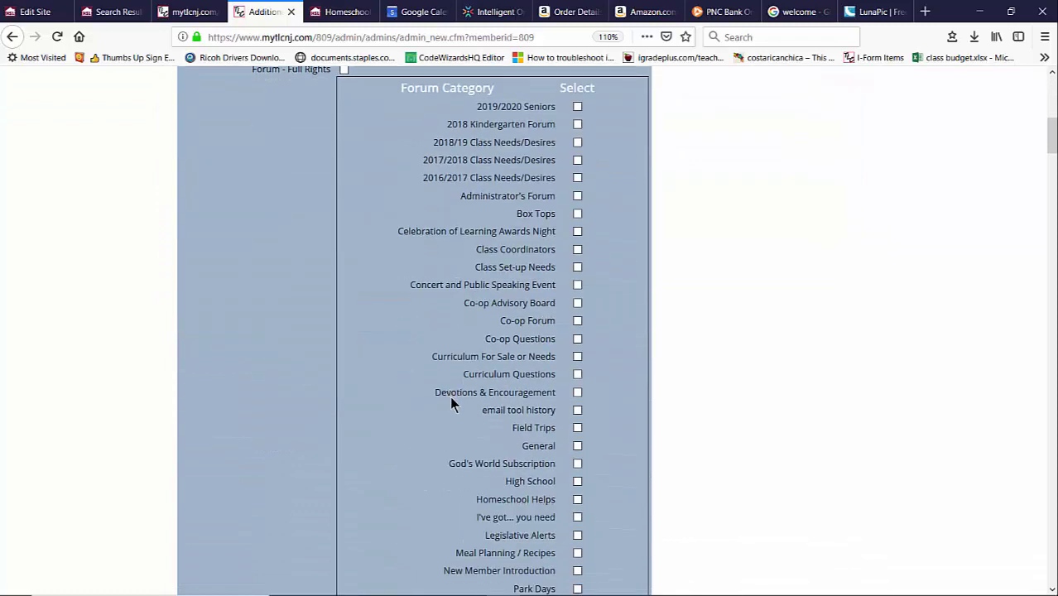
scroll(450, 396, down, 5)
scroll(453, 404, down, 6)
scroll(454, 404, down, 5)
scroll(455, 401, down, 5)
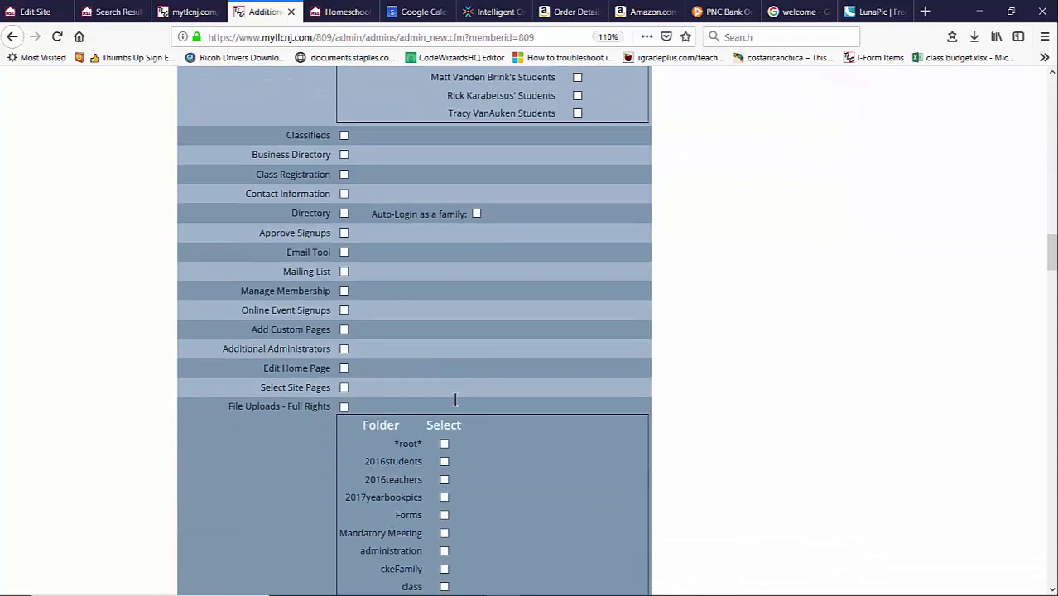
scroll(454, 398, down, 7)
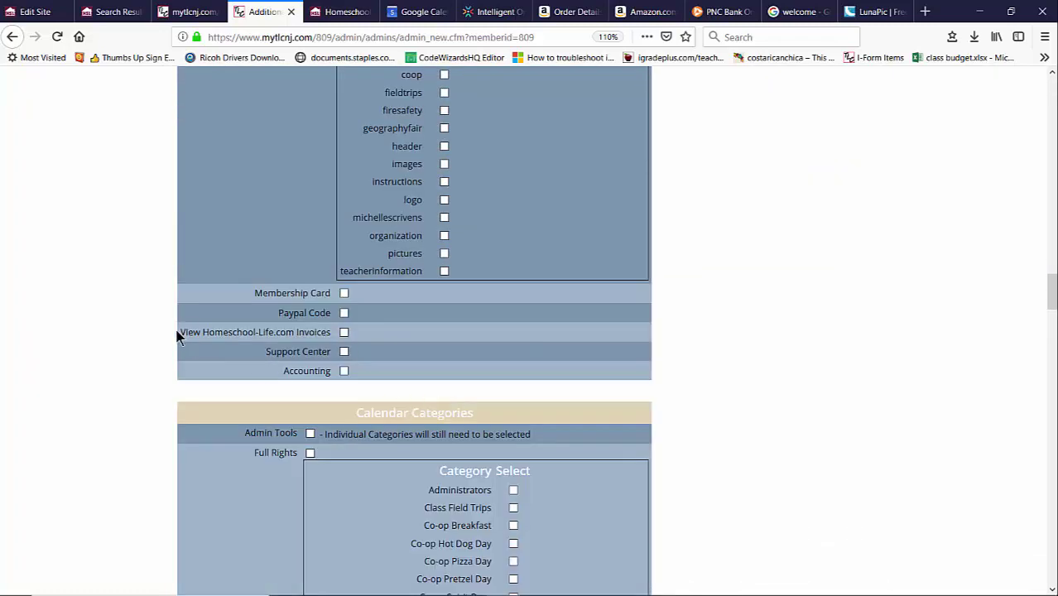
- Highlight the View Homeschool-Life.com Invoices permission, then go back to Admin Home
drag(179, 332, 332, 332)
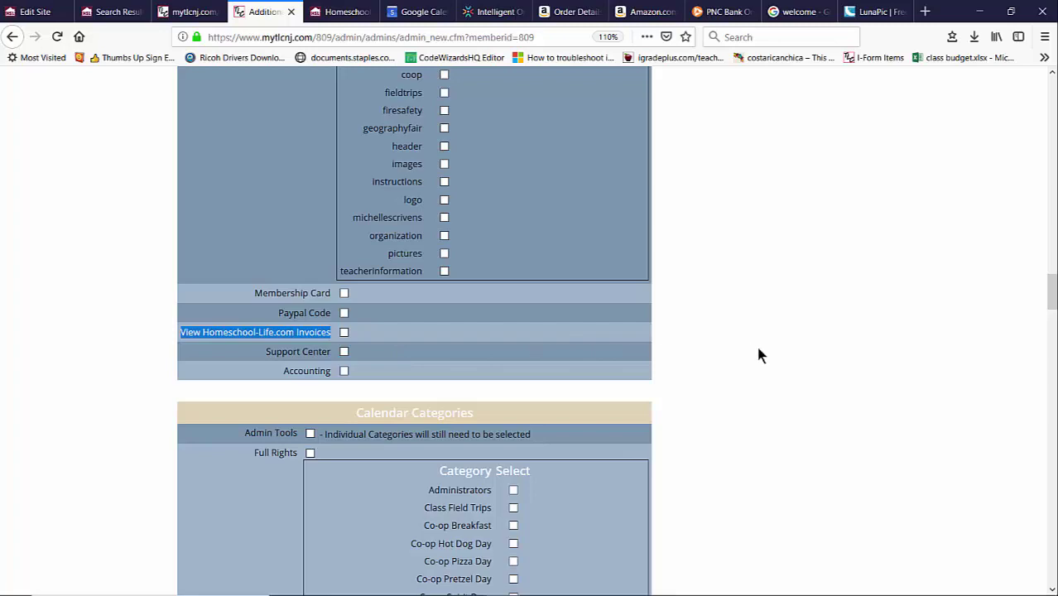
scroll(757, 354, up, 10)
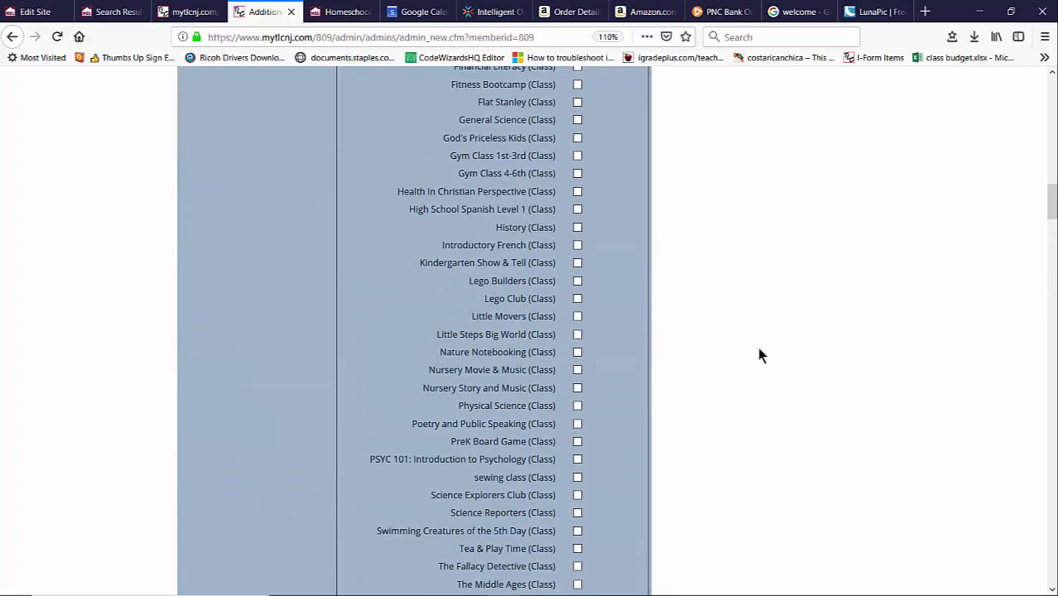
scroll(758, 354, up, 10)
scroll(758, 354, up, 5)
click(213, 131)
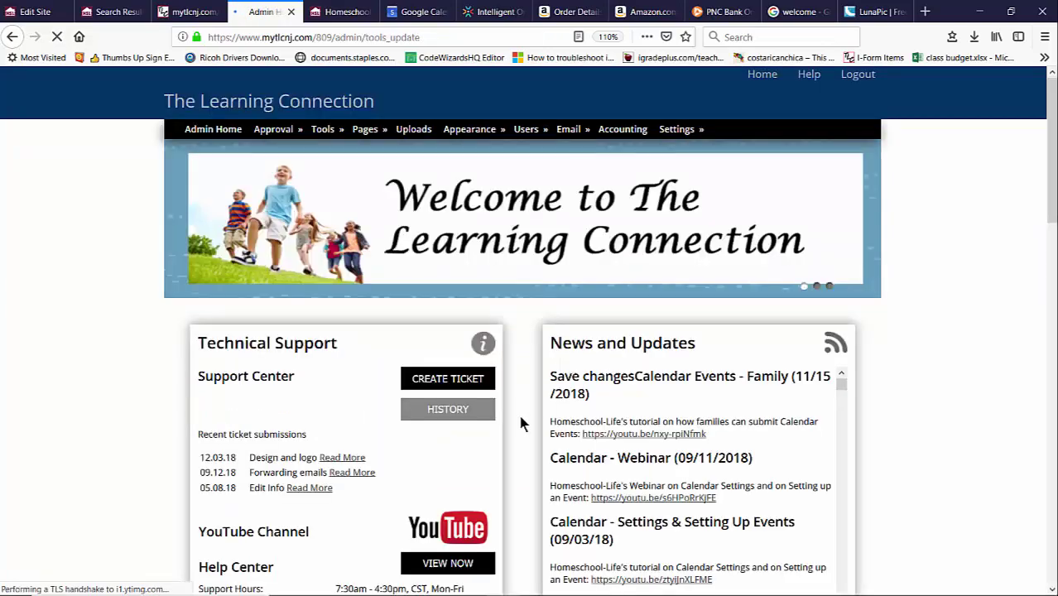
- Check the group's invoices page again, then return to Admin Home
scroll(523, 406, down, 10)
scroll(522, 407, down, 10)
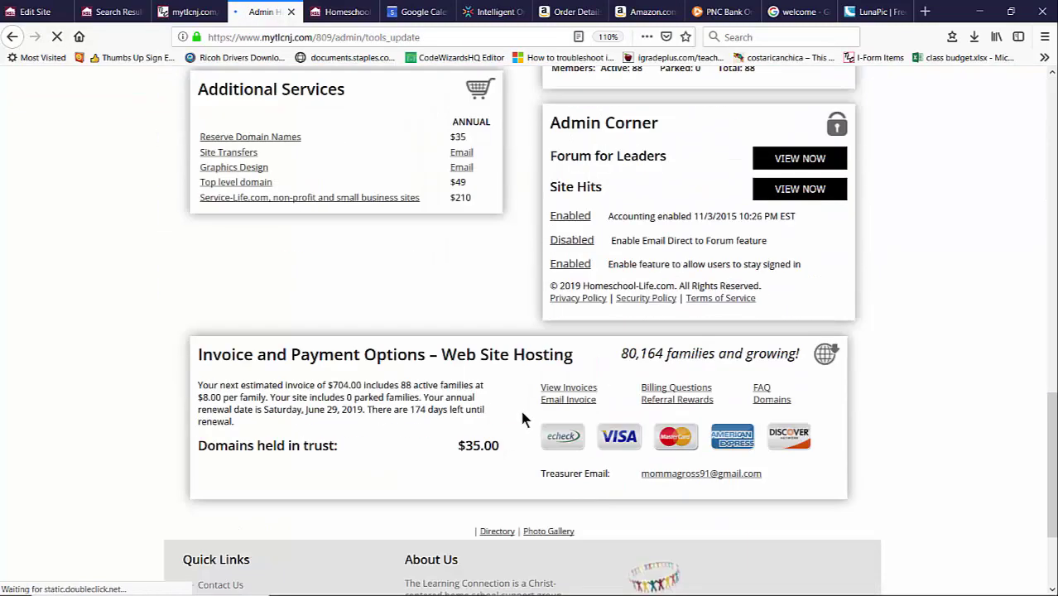
click(568, 388)
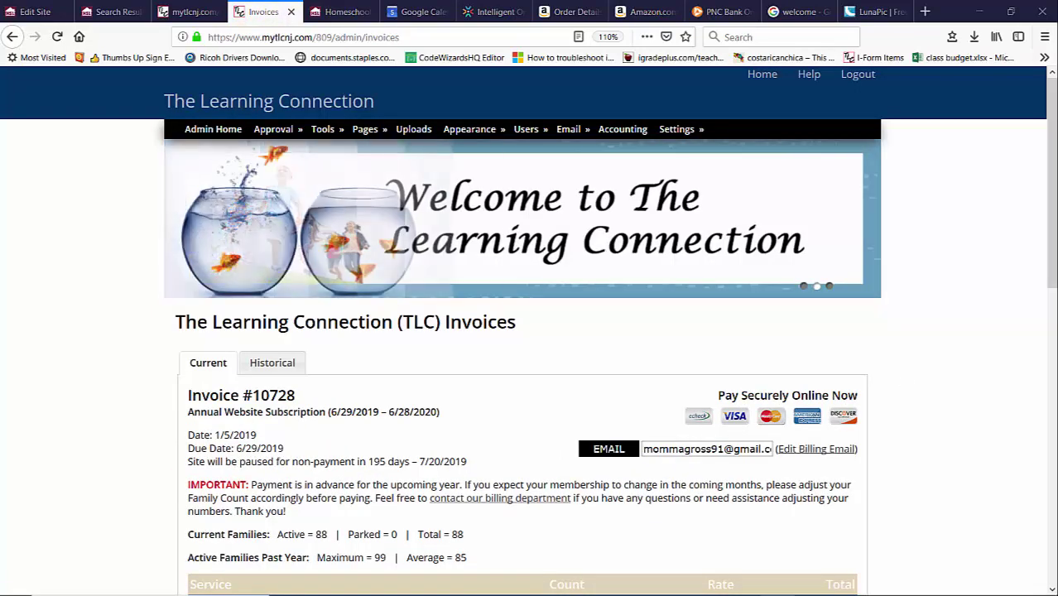
scroll(464, 340, down, 3)
scroll(466, 337, up, 4)
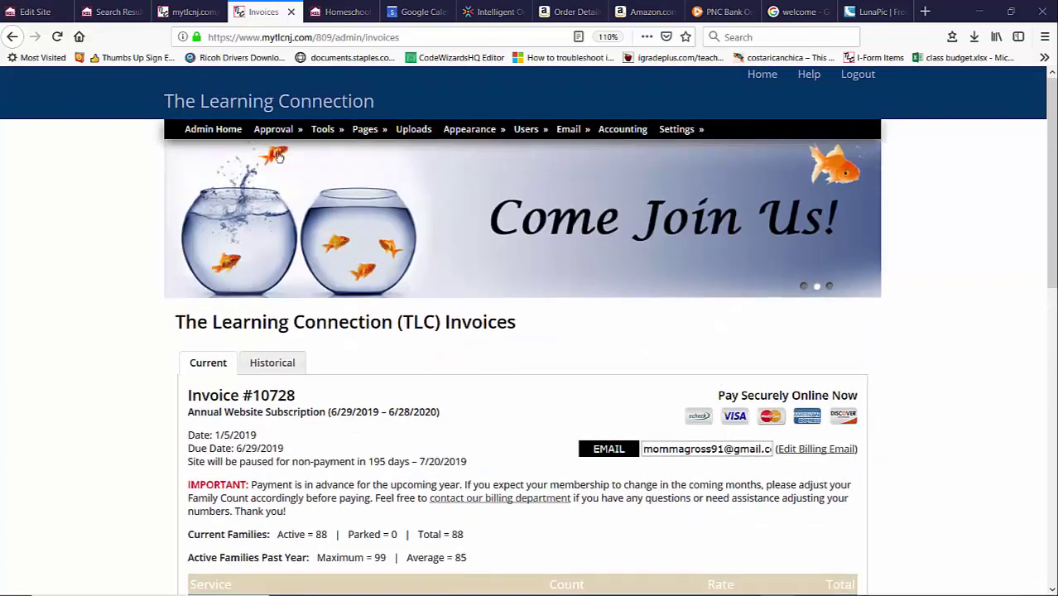
click(214, 133)
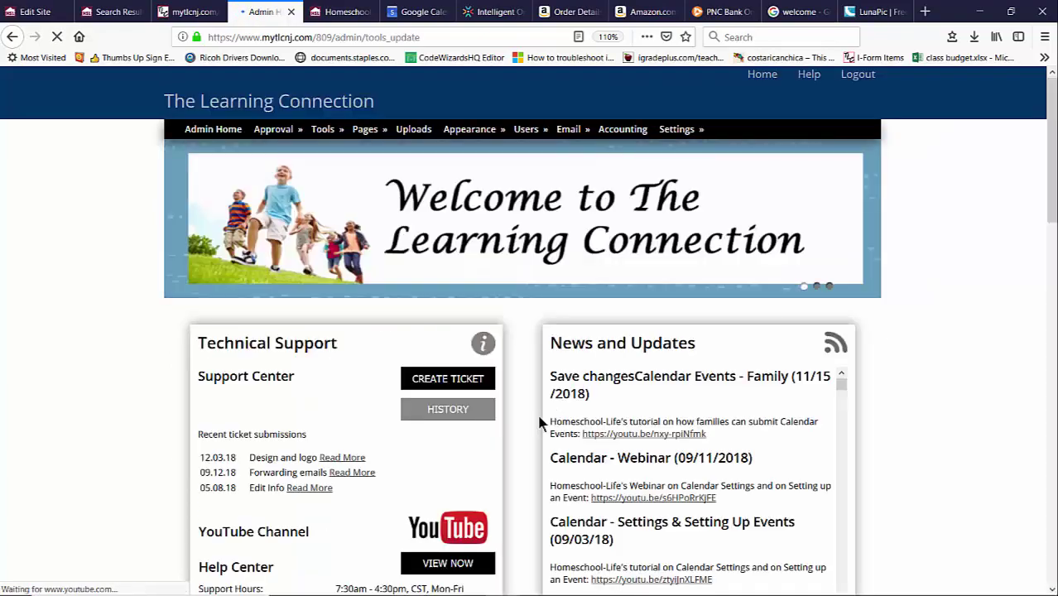
- Scroll to the Invoice and Payment Options box showing a $704.00 estimate for 88 families
scroll(534, 418, down, 1)
scroll(530, 445, down, 5)
scroll(530, 430, down, 2)
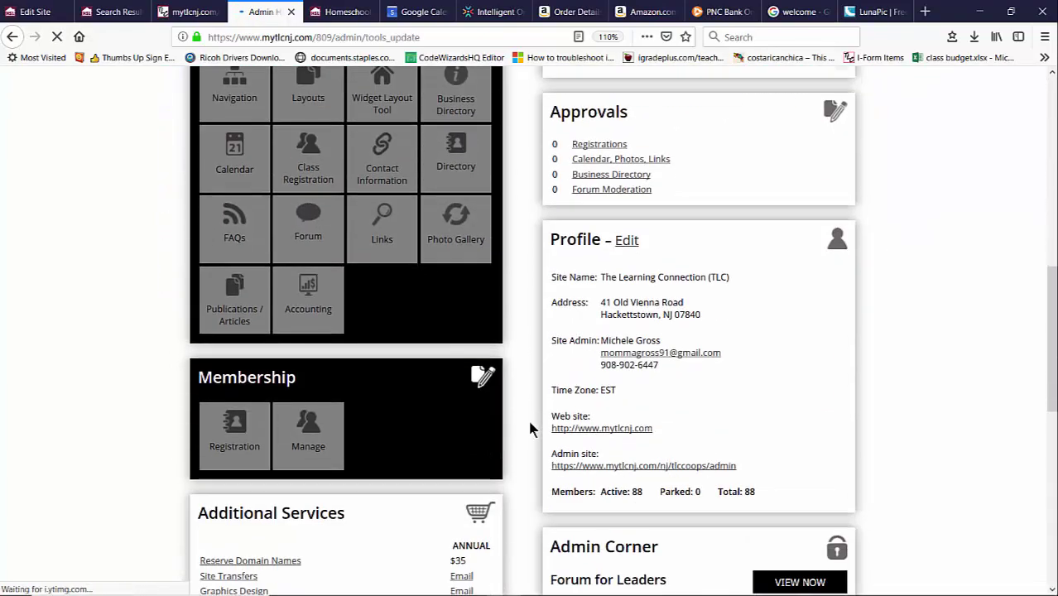
scroll(530, 429, down, 3)
scroll(530, 427, down, 2)
scroll(531, 424, down, 3)
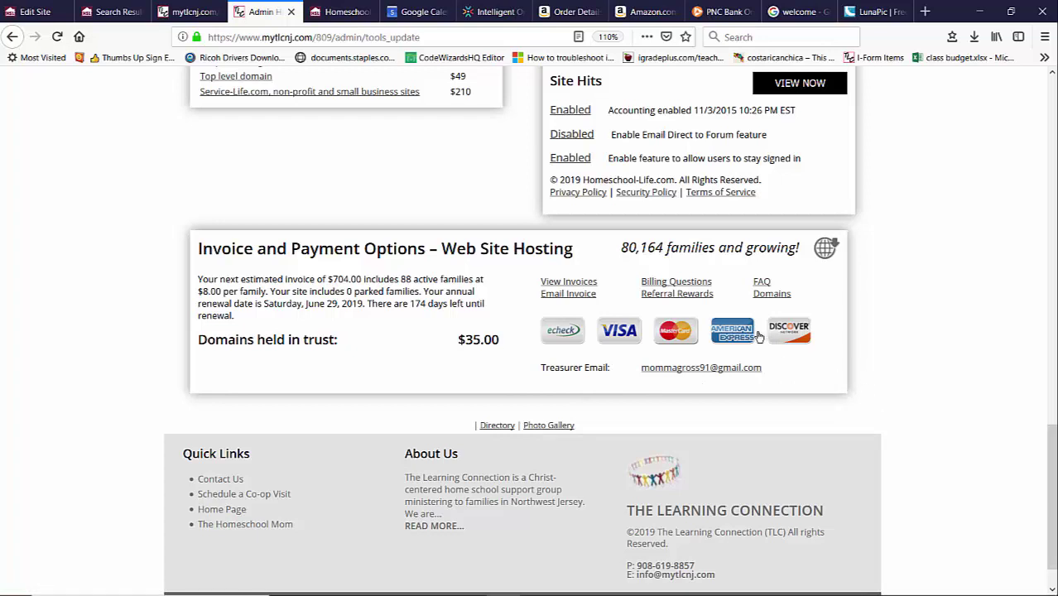
- Open Referral Rewards and highlight the 250+ families tier and its $700 reward
click(667, 296)
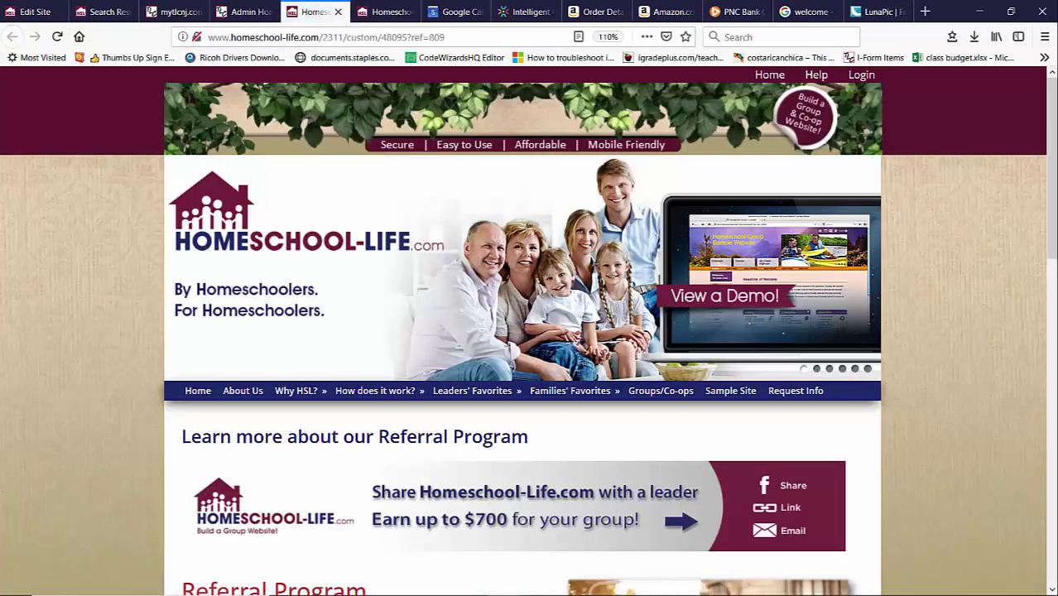
scroll(548, 426, down, 1)
scroll(520, 431, down, 5)
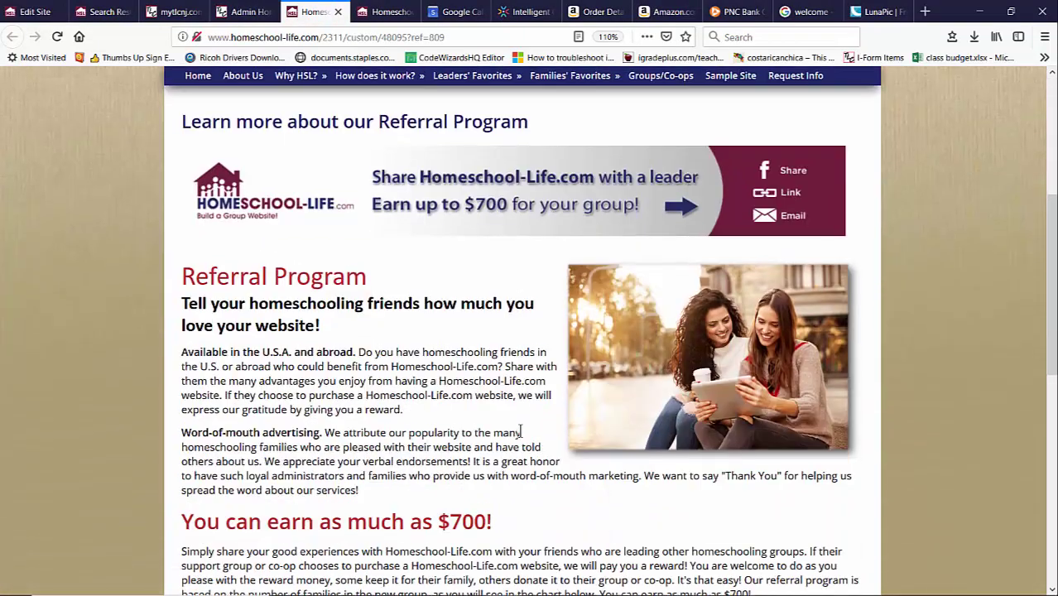
scroll(521, 432, down, 6)
scroll(521, 427, down, 2)
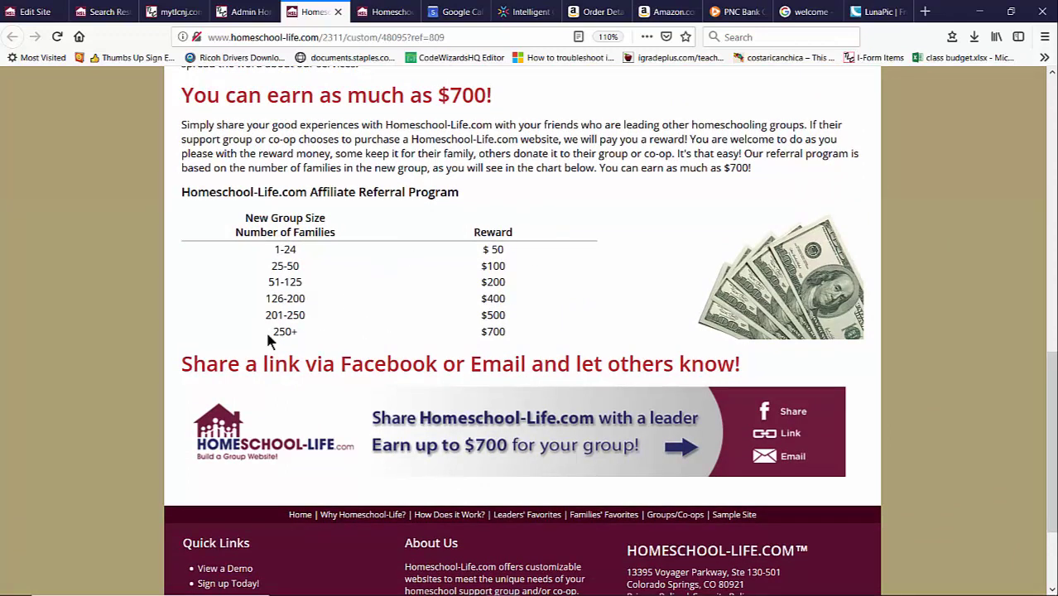
drag(273, 330, 300, 329)
drag(480, 332, 506, 333)
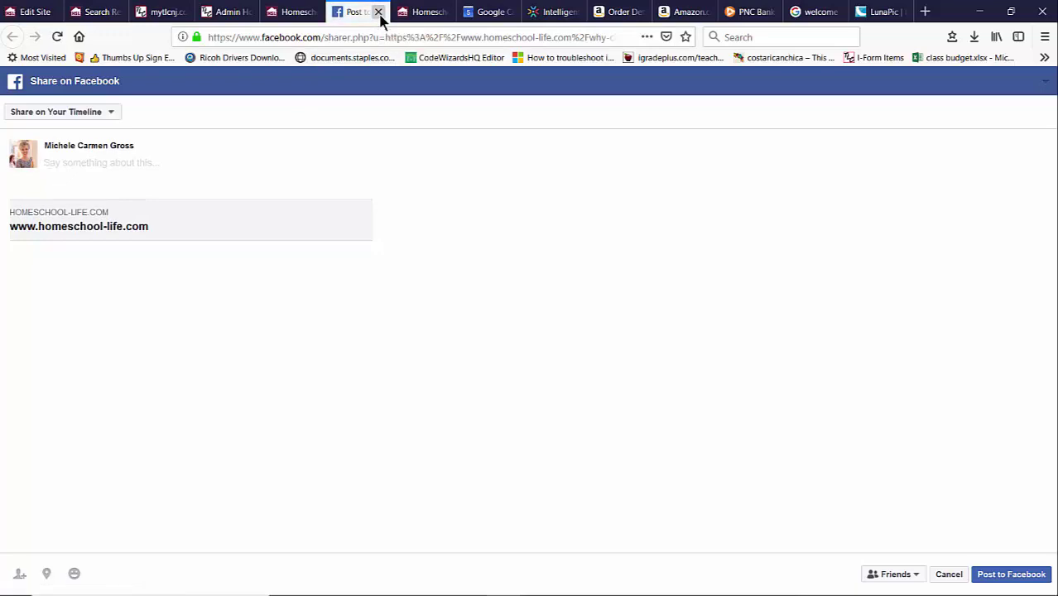
- Close the Facebook share and show the copyable referral link ending in ref=809
click(378, 12)
click(786, 433)
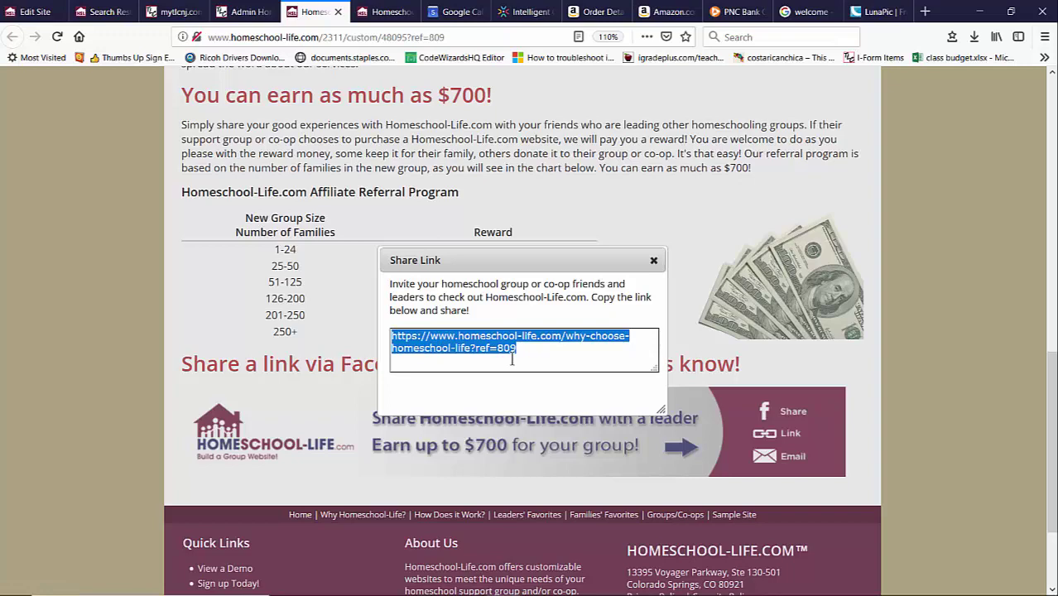
- Dismiss the link box, then view and close the Share By Email referral text
click(655, 262)
click(789, 459)
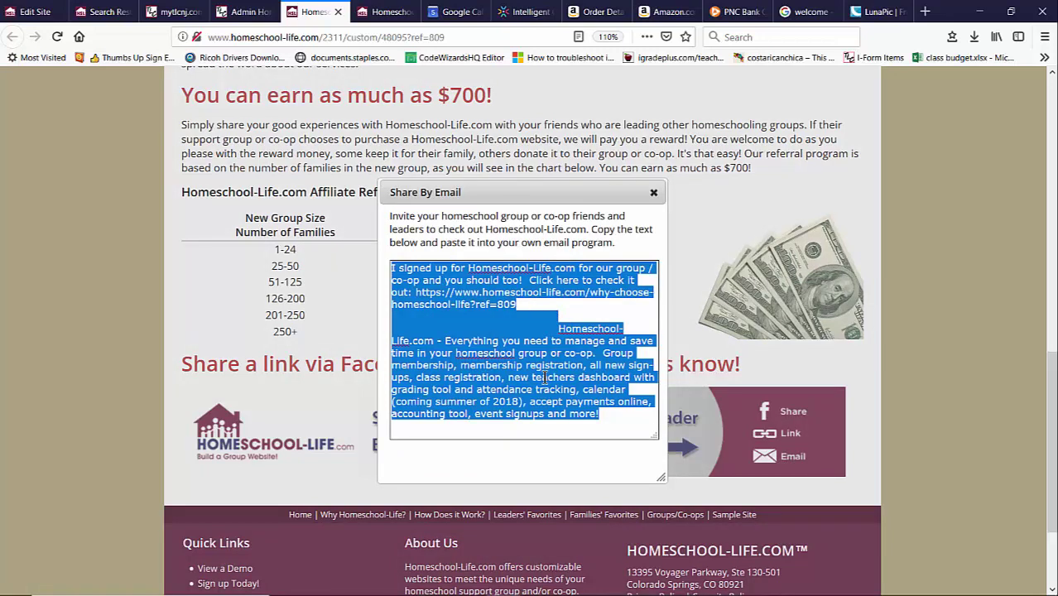
click(653, 192)
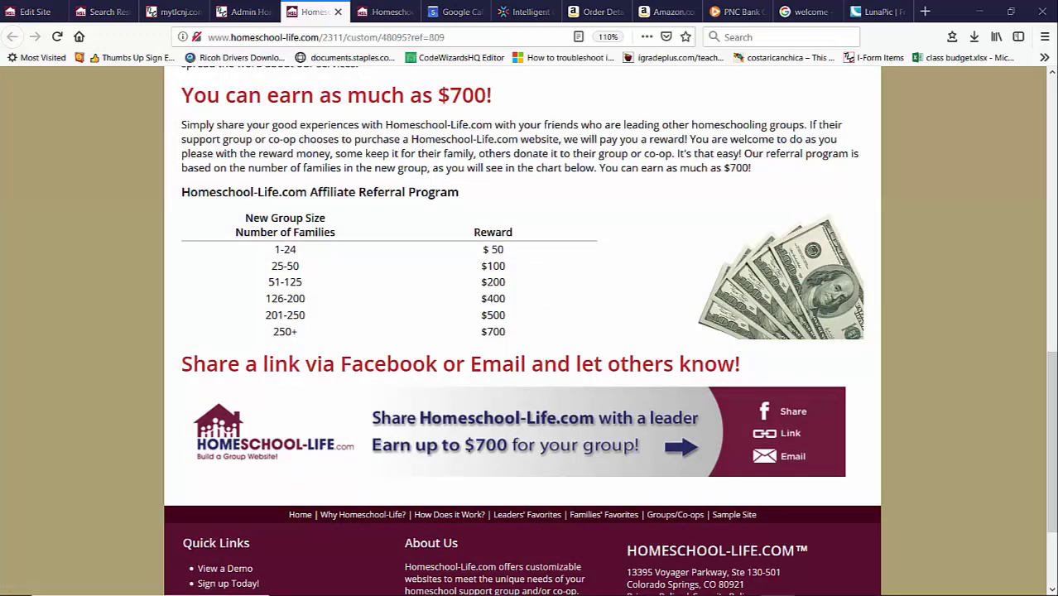
- Return to the Admin tab and scroll back to its top
click(246, 15)
scroll(359, 273, up, 5)
scroll(358, 273, up, 5)
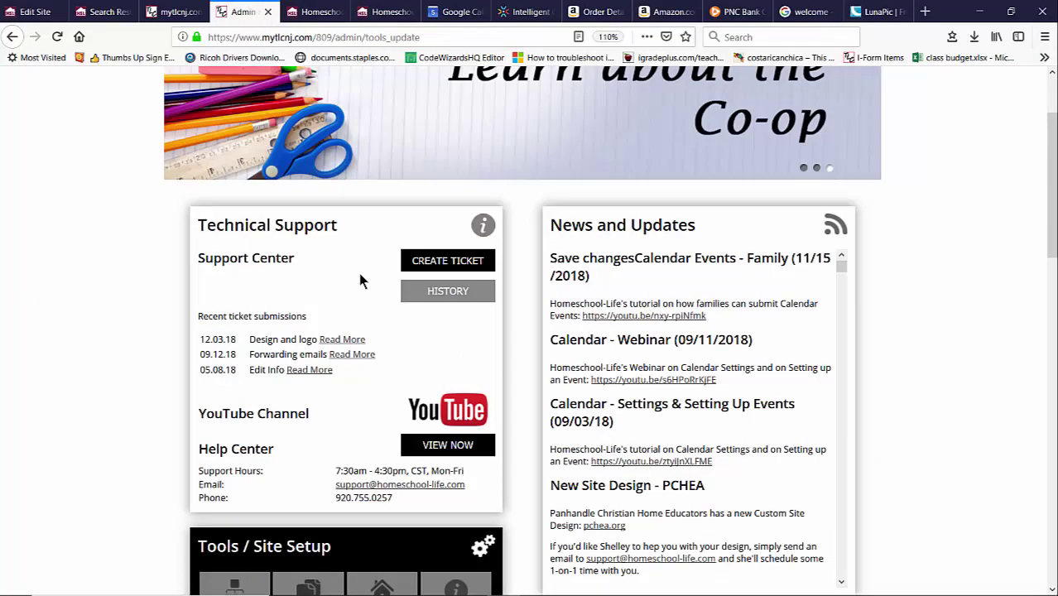